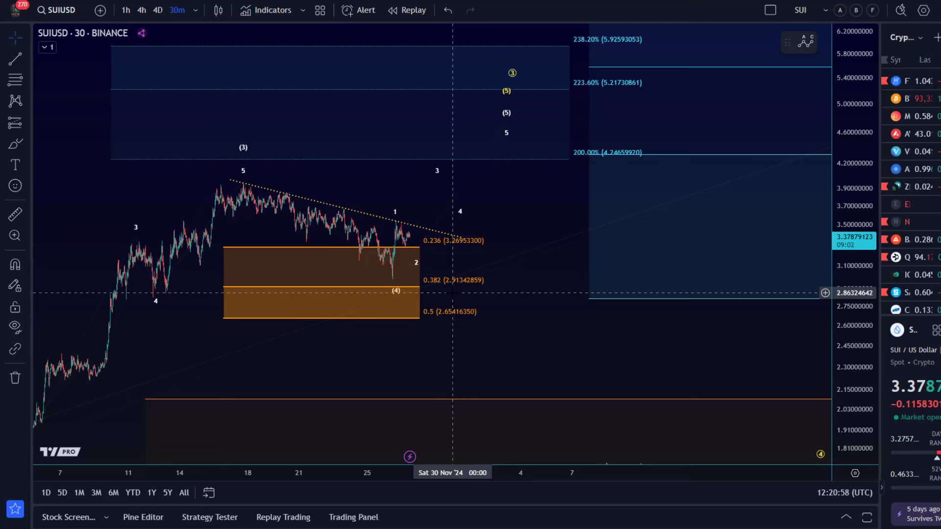
Switch SUIUSD to the 1-hour timeframe and centre the recent price action
click(125, 11)
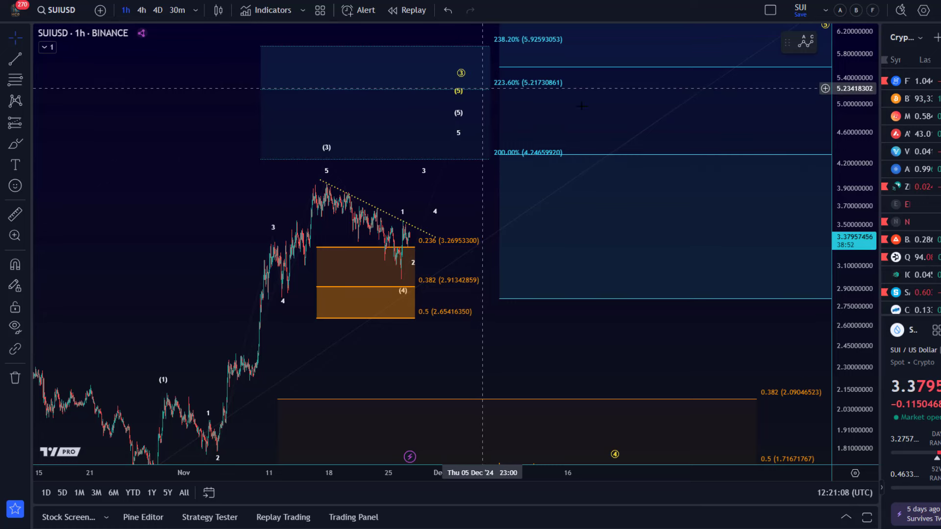
scroll(842, 128, down, 3)
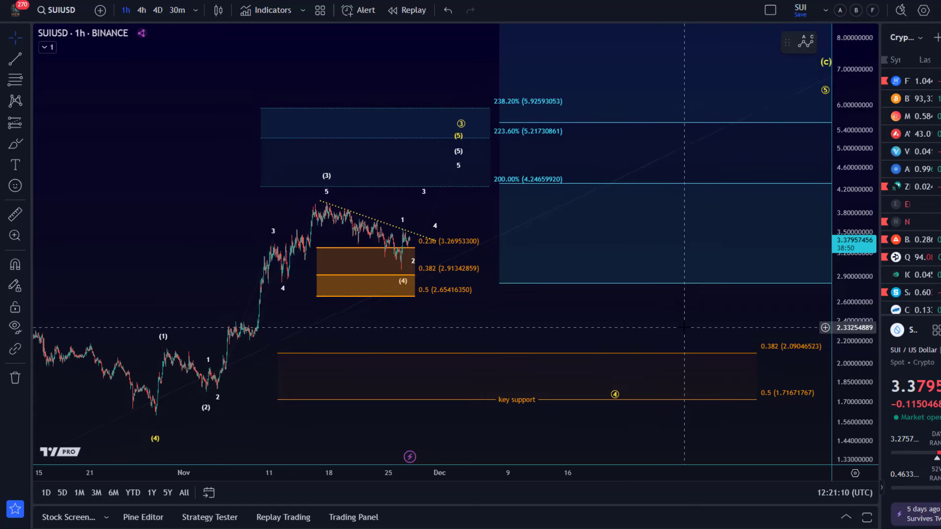
drag(683, 327, 604, 311)
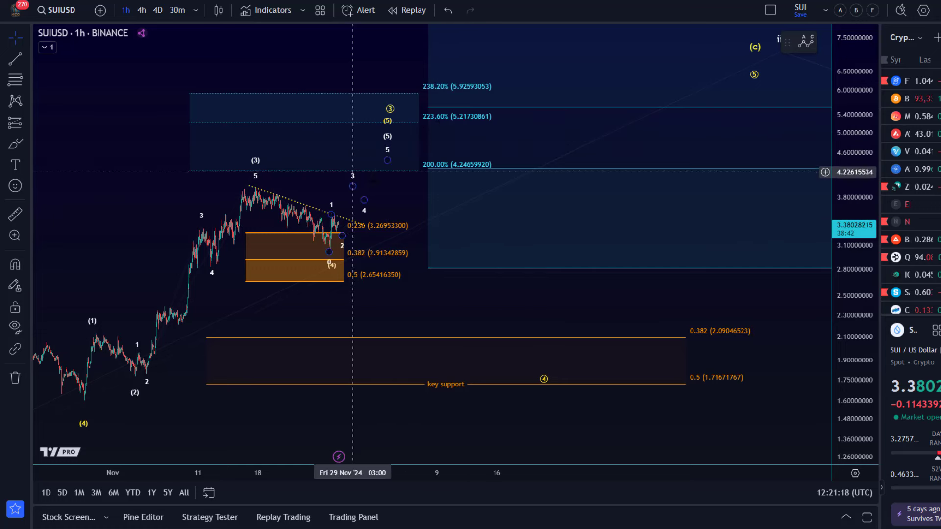
Raise point 3 of the projected wave count so wave 5 sits above the 200% extension
click(377, 204)
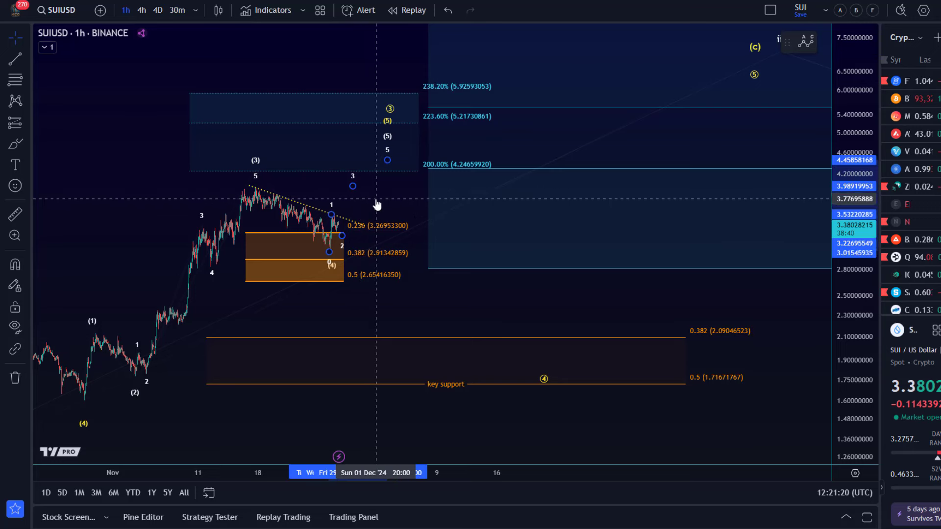
drag(352, 186, 362, 177)
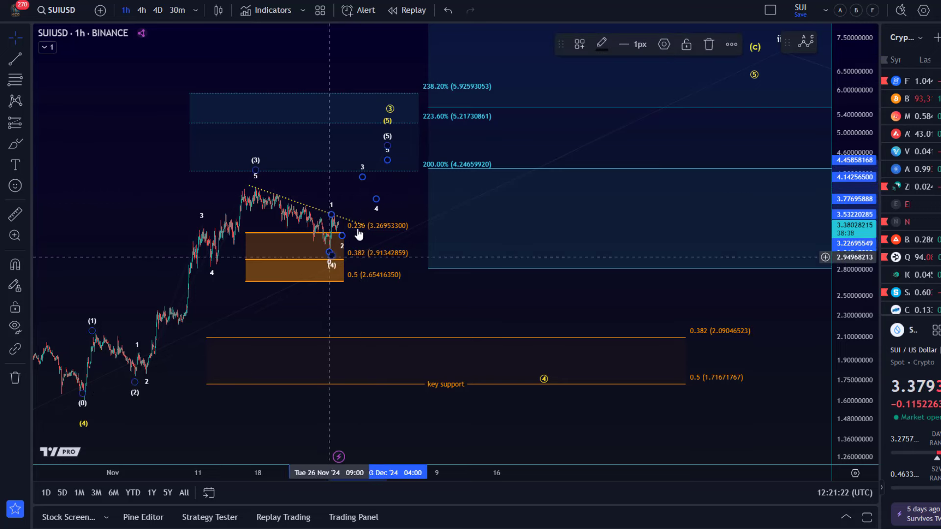
click(454, 311)
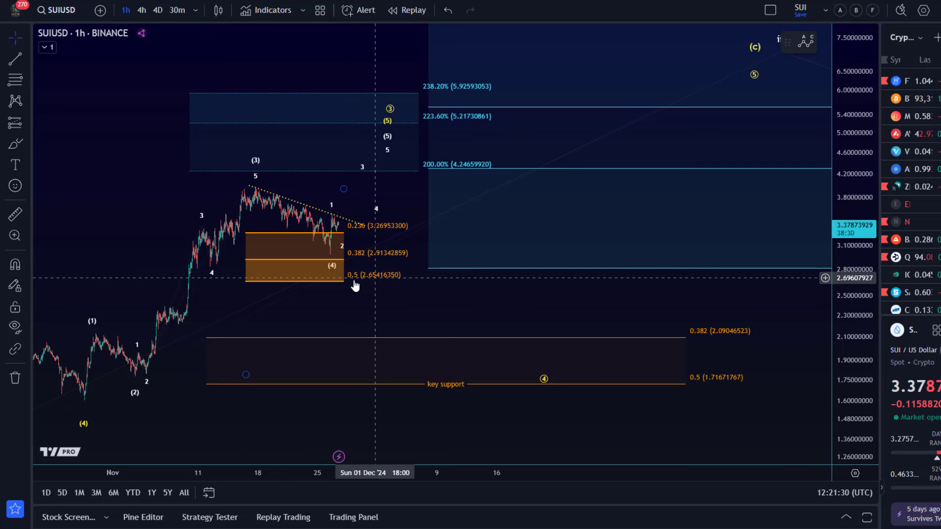
Nudge the orange Fibonacci support box a few bars to the right
click(372, 277)
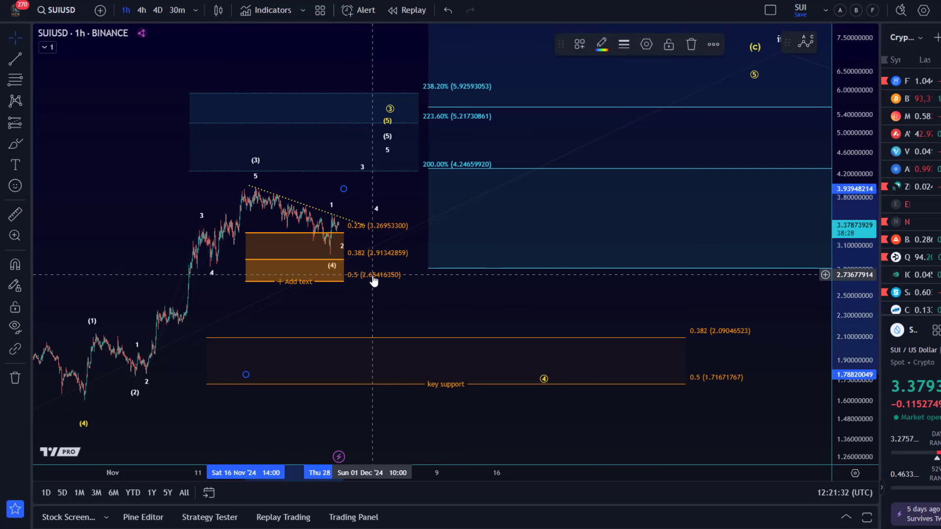
key(Right)
key(Right)
key(Right)
key(Right)
key(Right)
key(Right)
key(Right)
key(Right)
key(Right)
key(Right)
key(Right)
key(Right)
key(Right)
key(Right)
key(Right)
key(Right)
key(Right)
key(Right)
key(Right)
key(Right)
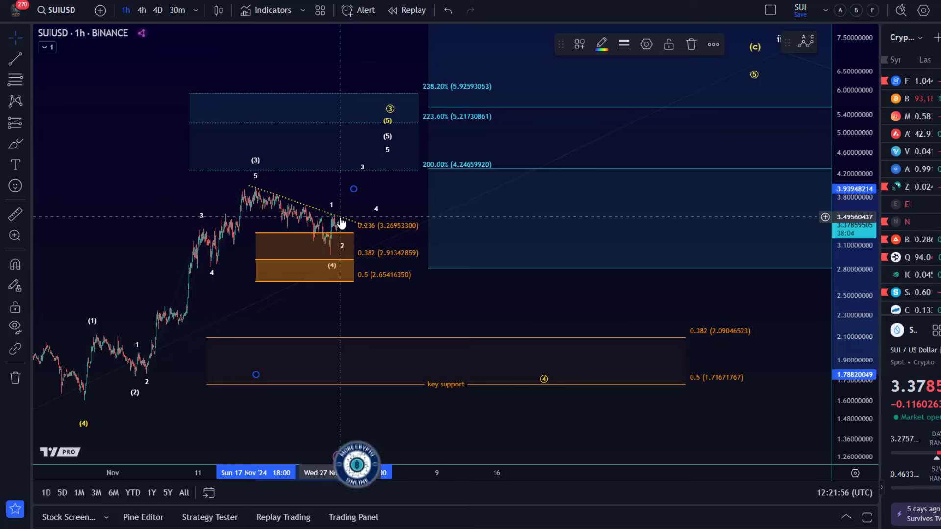
Zoom in and stretch the price scale so price near 3.37 and the 0.236 level fill the view
scroll(294, 300, up, 3)
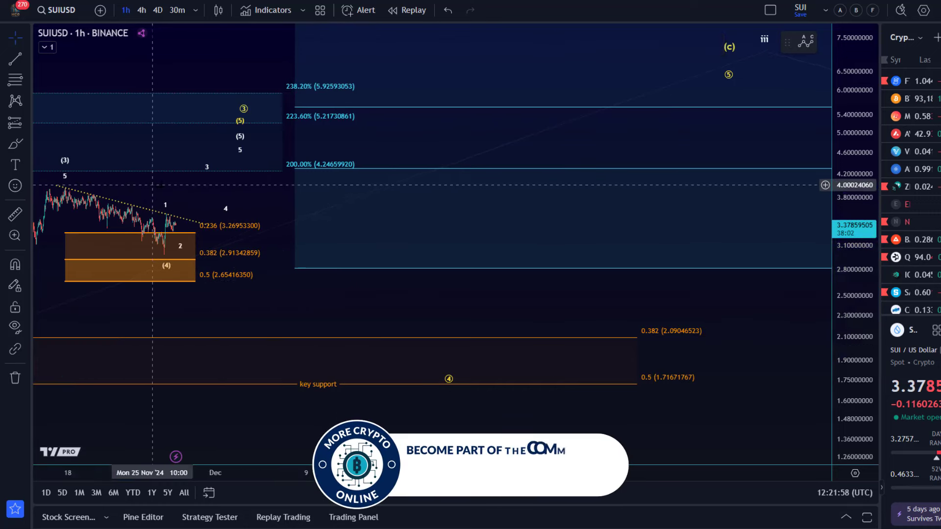
scroll(872, 352, down, 5)
drag(872, 352, 872, 294)
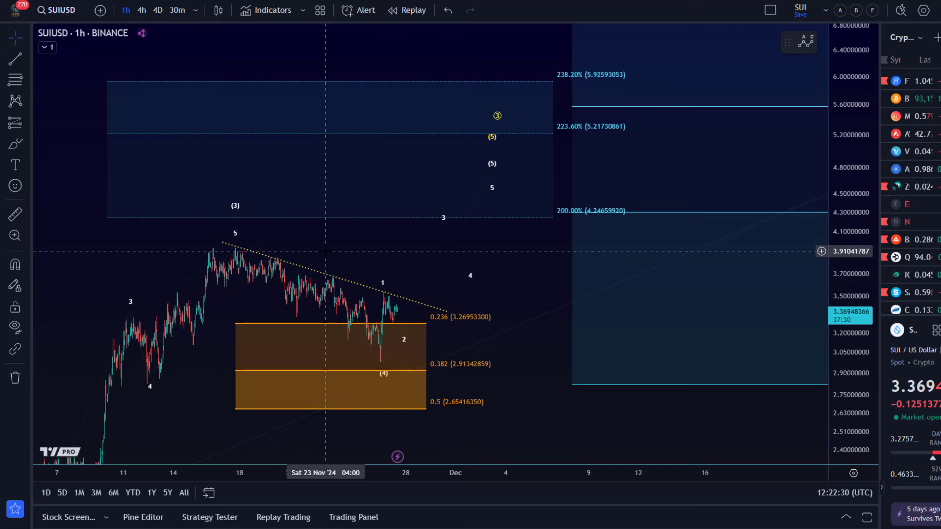
Zoom out and pan to show late November onward, key support, and the 200% and 223.6% targets
drag(861, 148, 861, 186)
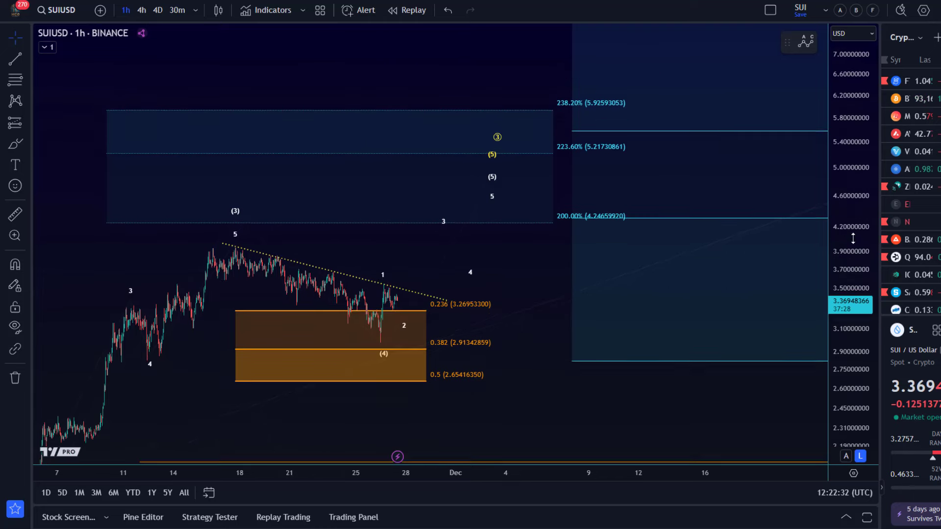
scroll(490, 324, down, 2)
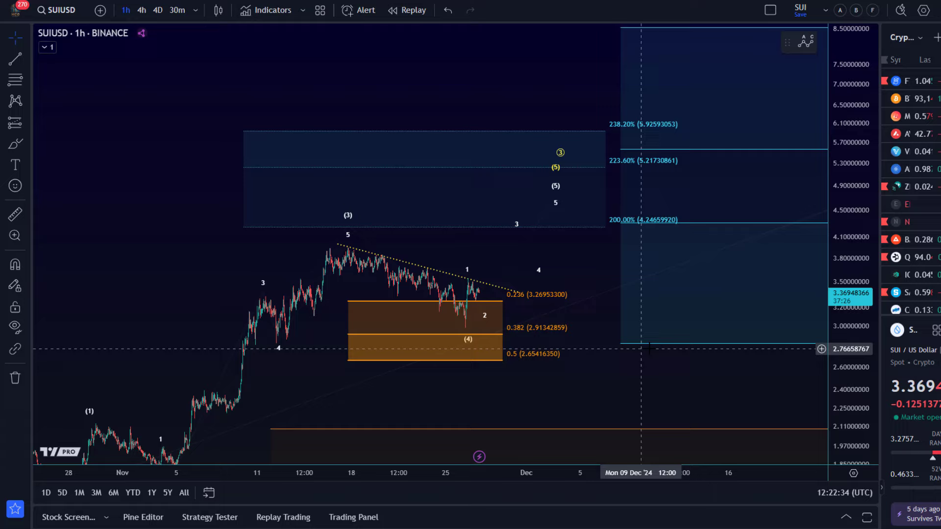
drag(617, 383, 455, 275)
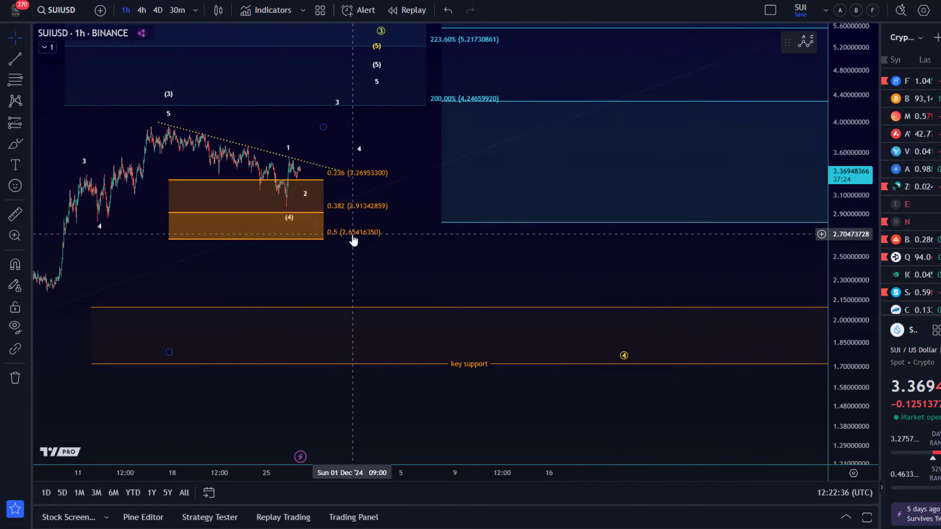
scroll(458, 339, down, 3)
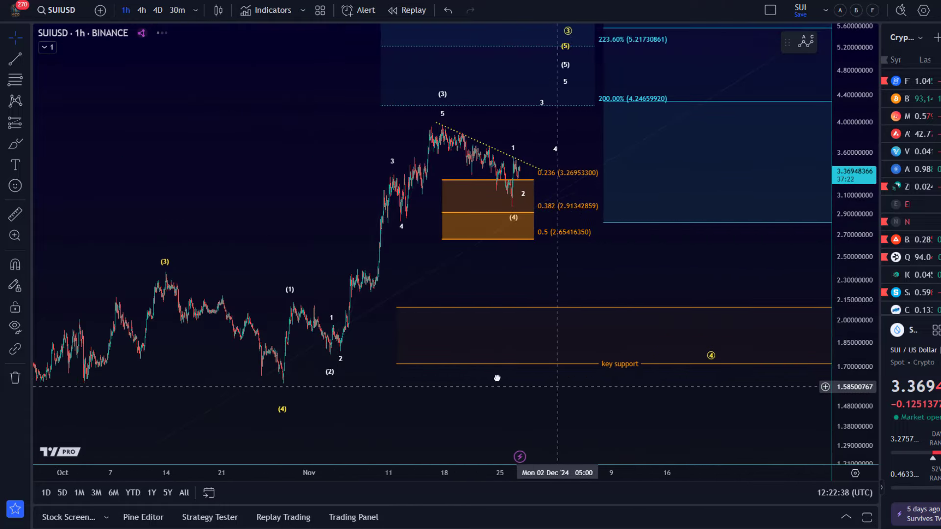
drag(495, 377, 340, 413)
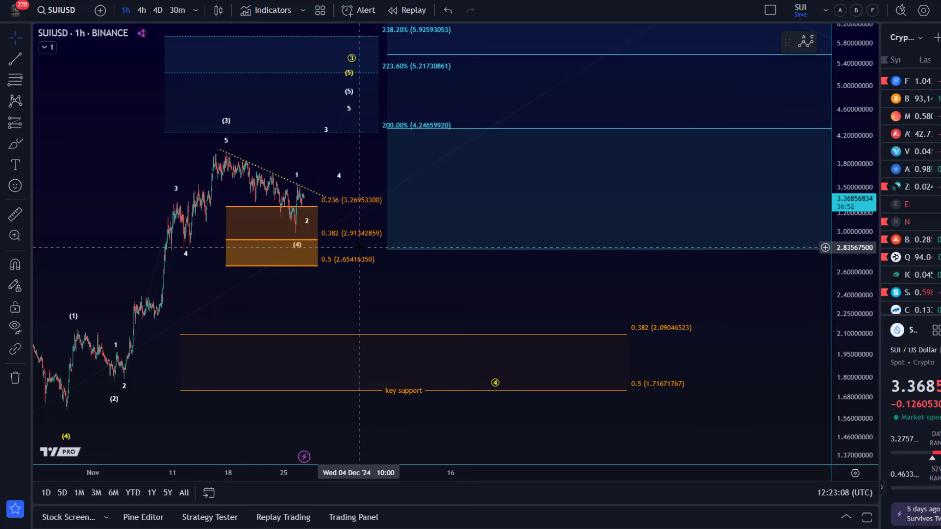
Draw a red Brush path from the wave top down toward the support zone near 2.0
click(15, 143)
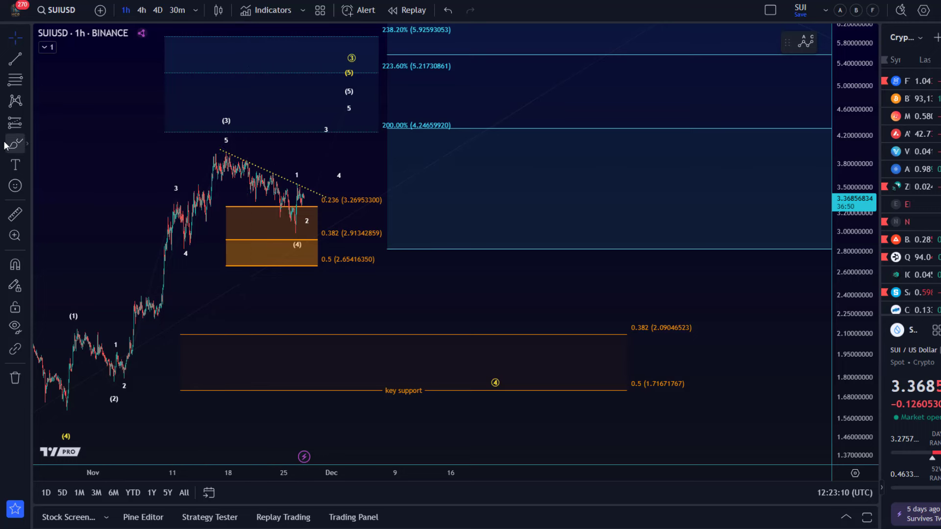
mouse_move(229, 148)
mouse_down()
mouse_move(285, 228)
mouse_move(315, 169)
mouse_move(461, 352)
mouse_up()
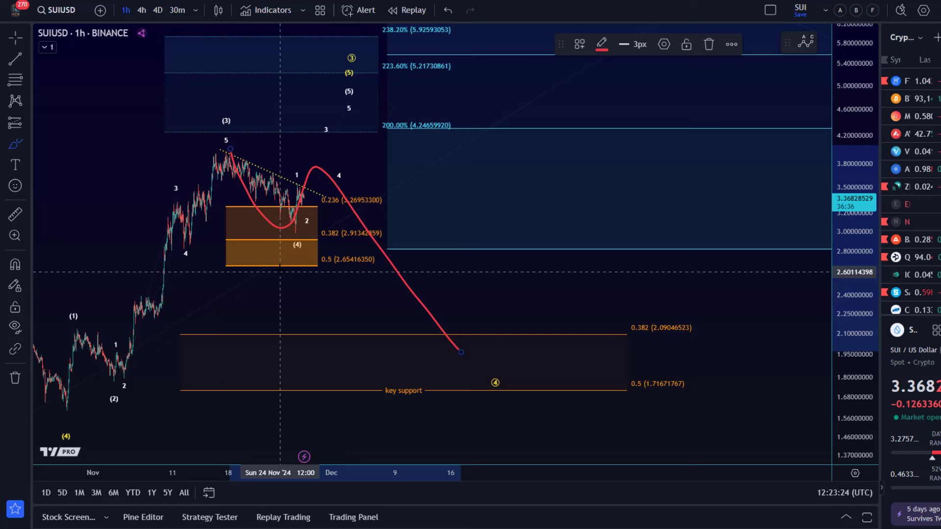
Undo the red freehand bearish path
click(453, 15)
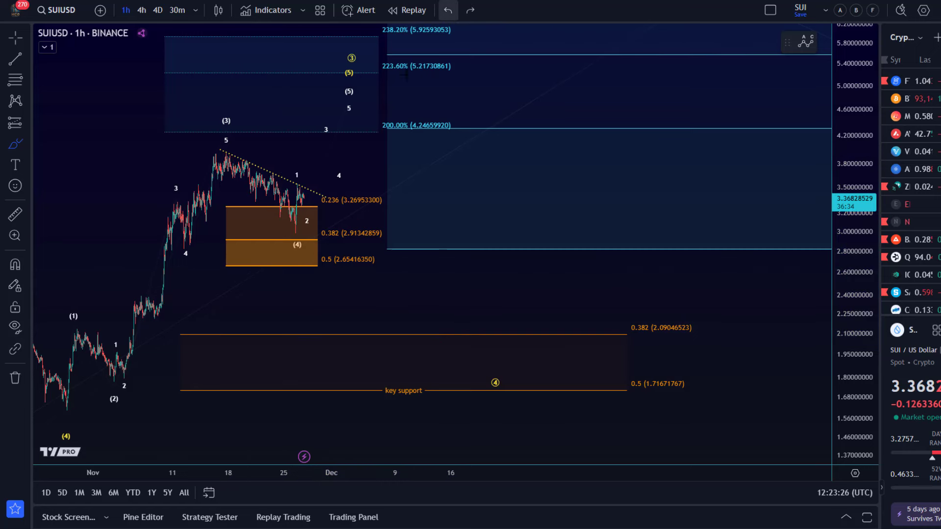